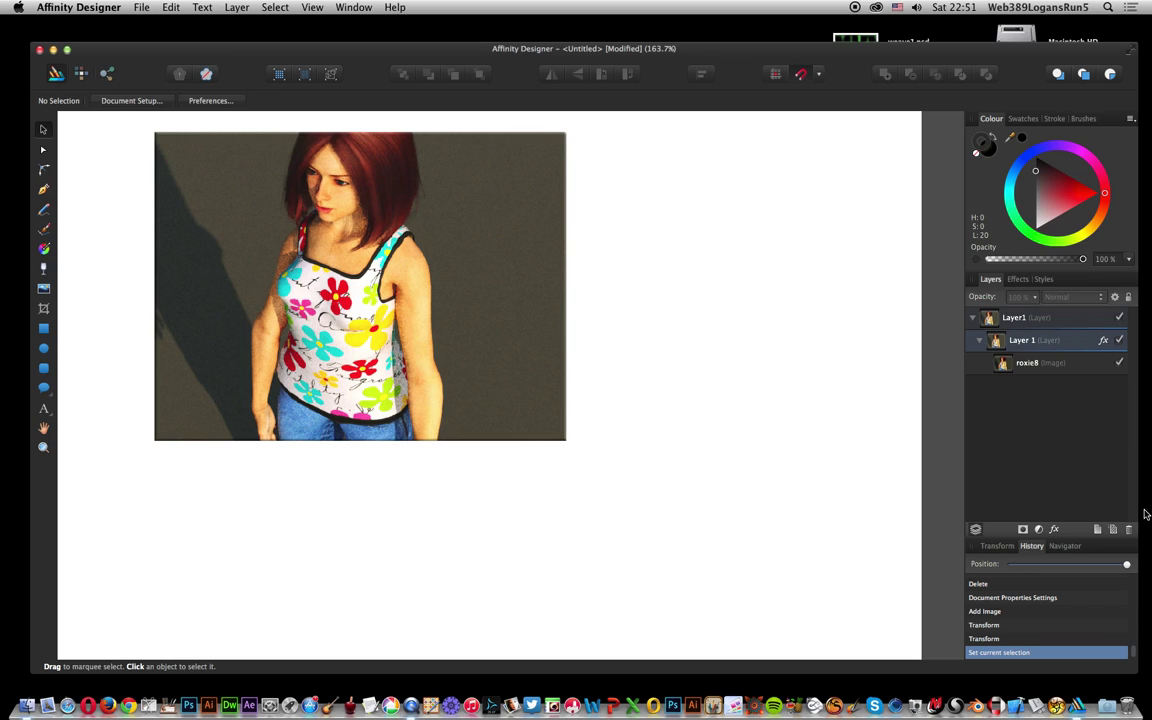
Nudge the roxie8 photo slightly right and down on the page
click(437, 290)
click(141, 8)
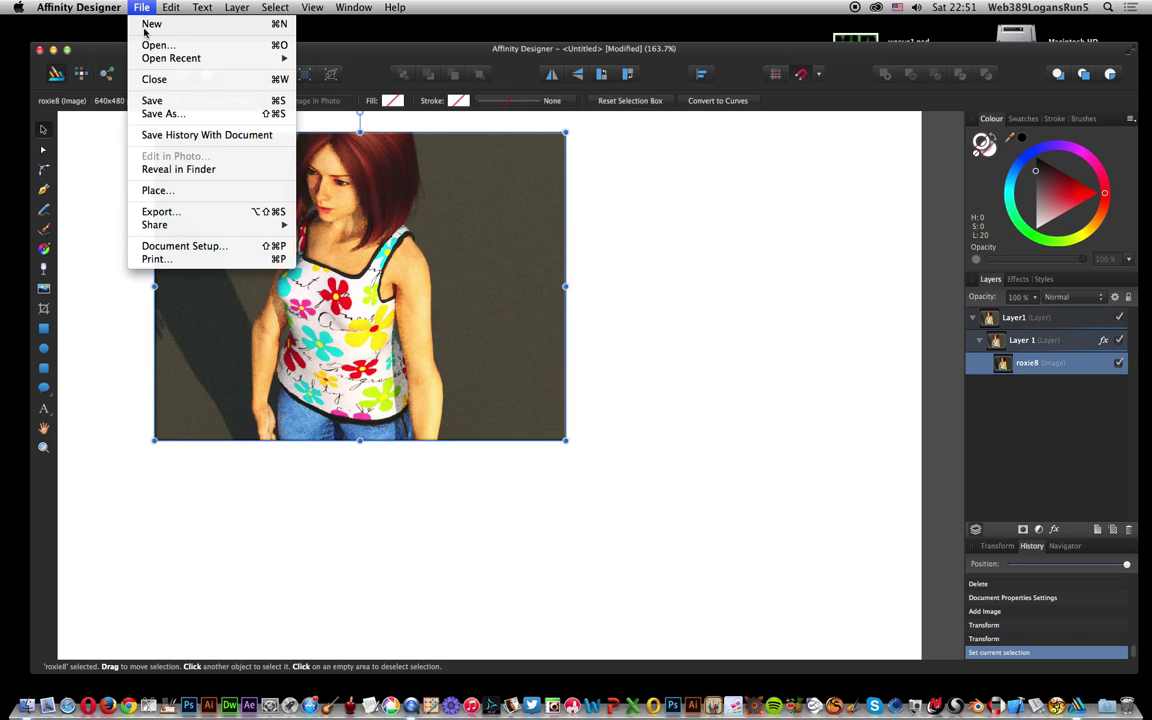
click(705, 264)
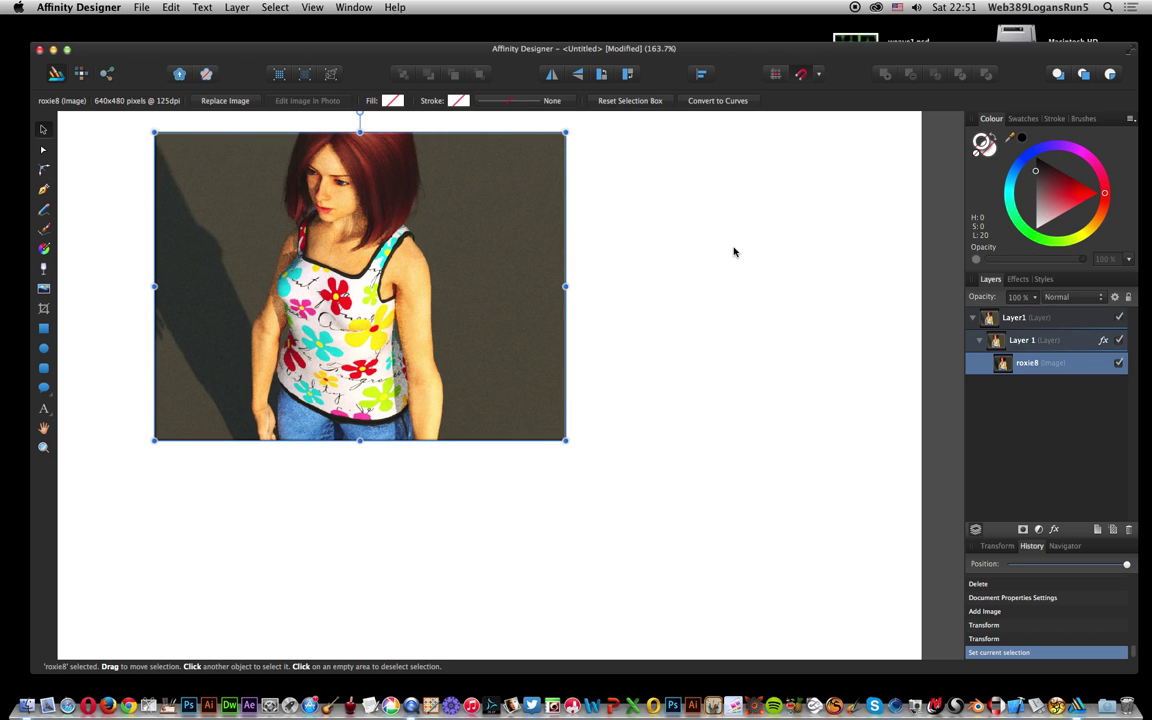
drag(421, 250, 444, 271)
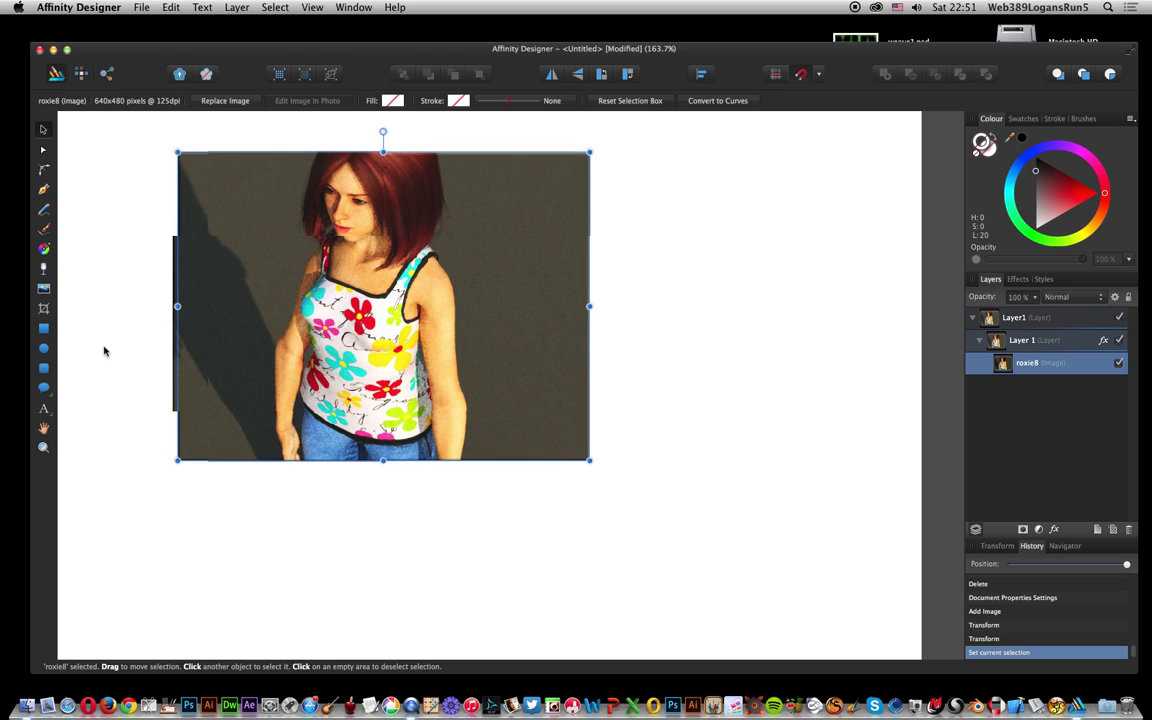
click(43, 329)
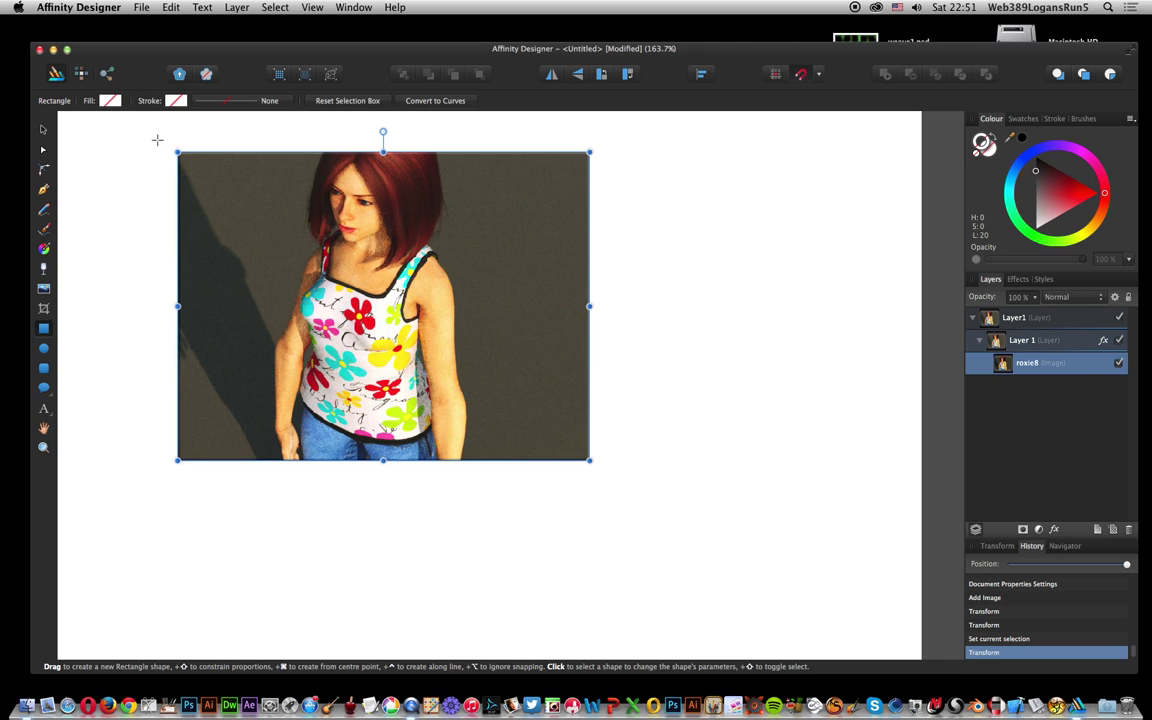
Draw a 402.5 × 300 pt rectangle with a 20 pt stroke over the photo and fill it white
drag(157, 140, 615, 480)
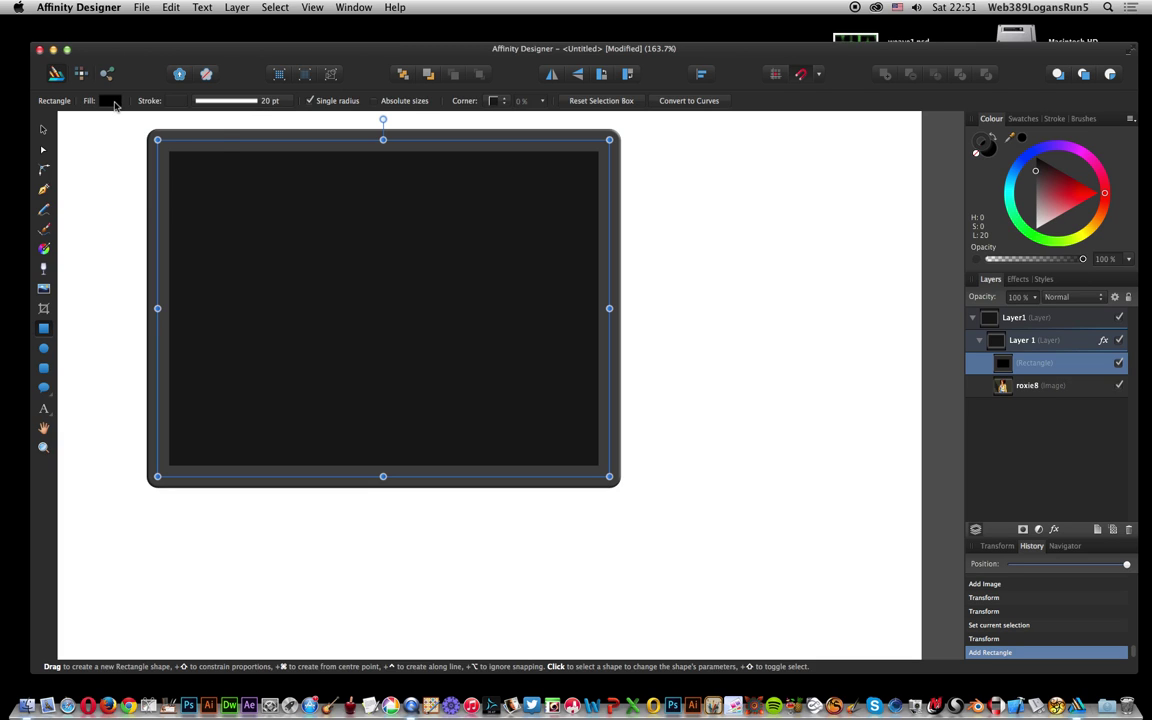
click(111, 101)
click(31, 196)
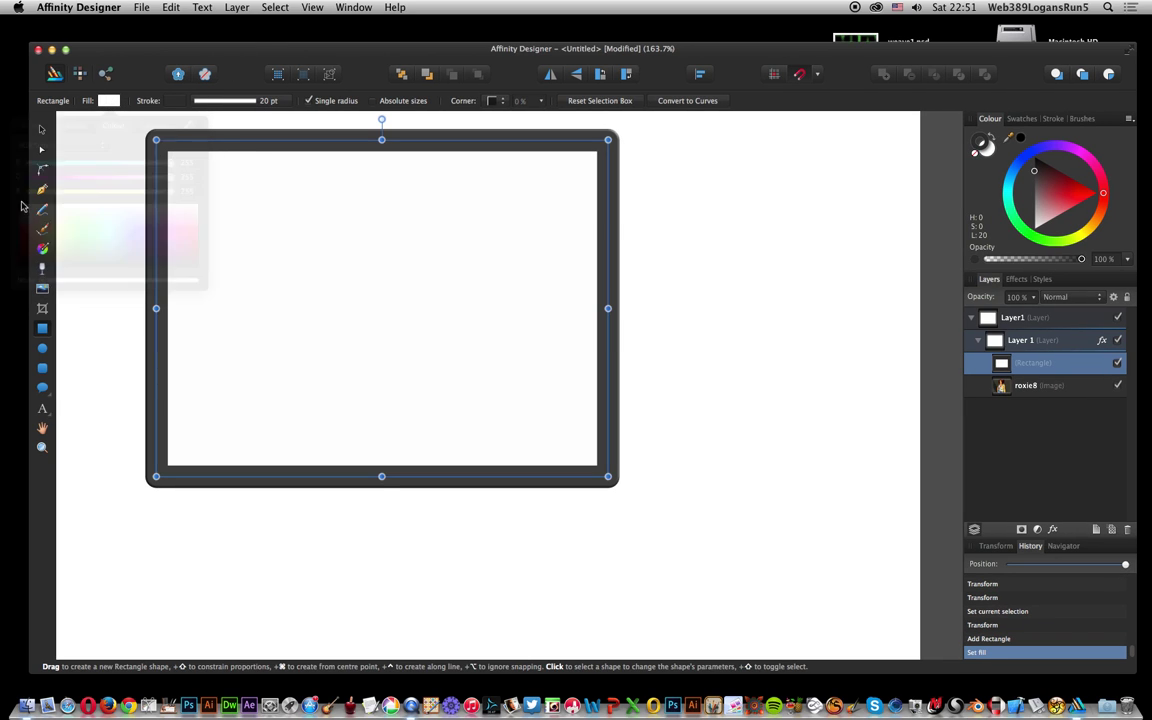
Send the white rectangle behind the roxie8 photo and nudge it slightly upward
click(43, 131)
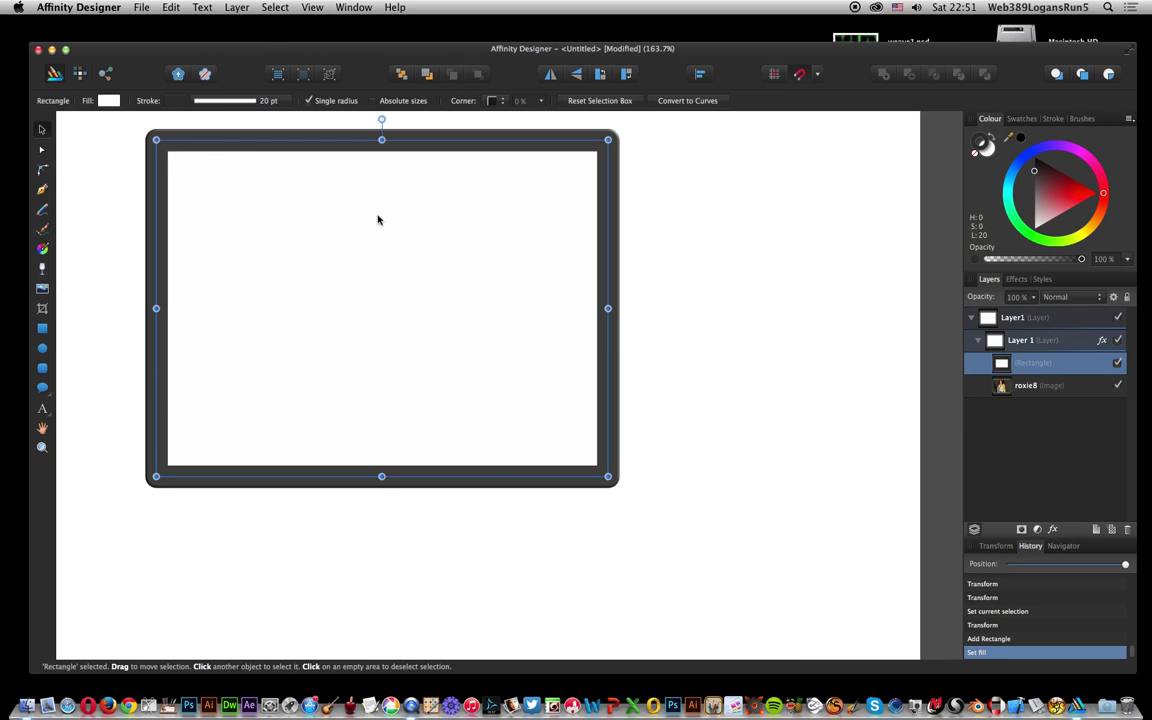
right_click(378, 218)
mouse_move(428, 333)
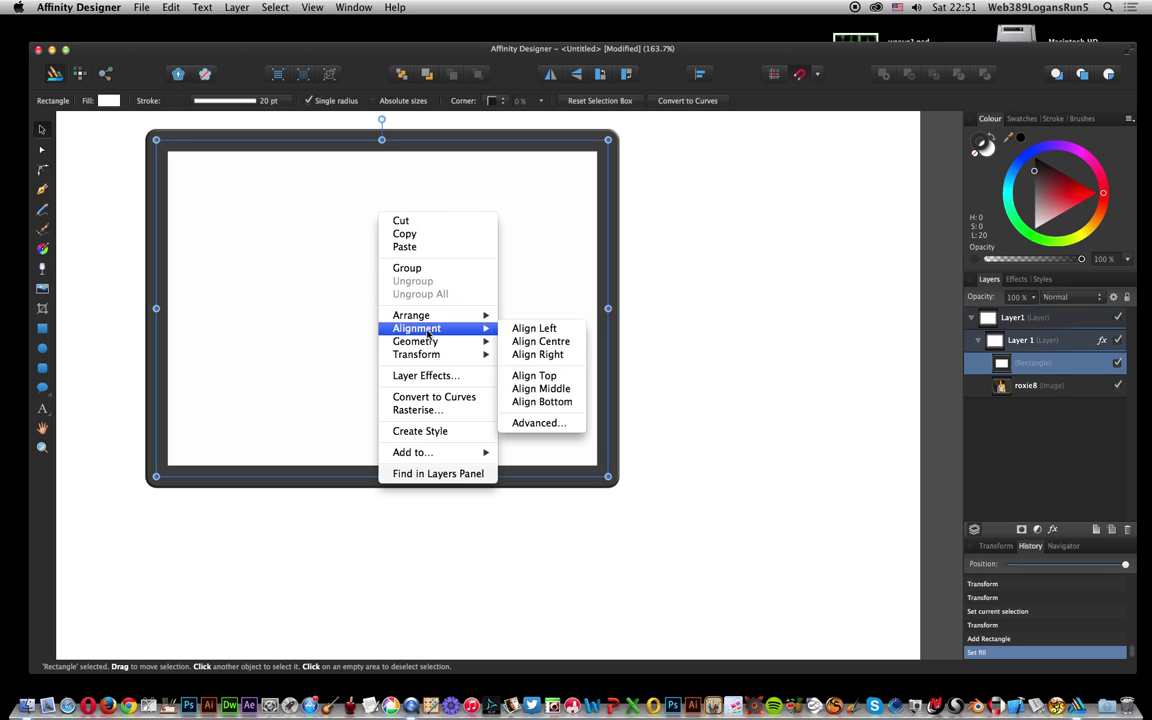
mouse_move(458, 315)
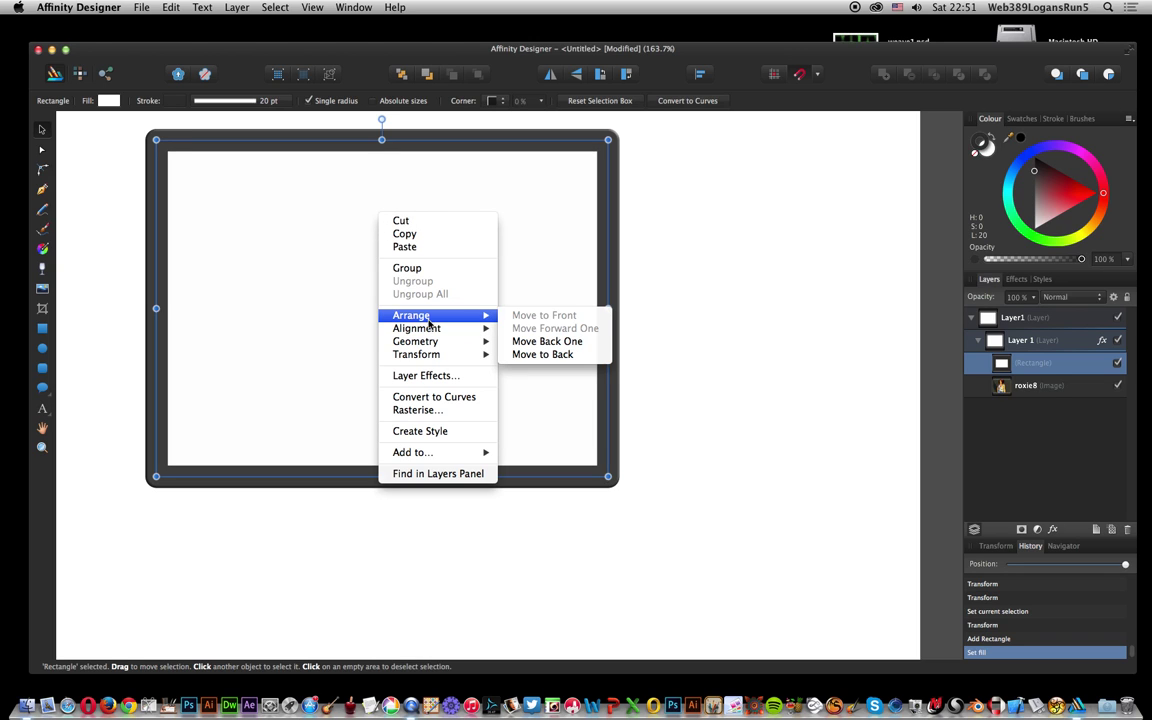
click(528, 355)
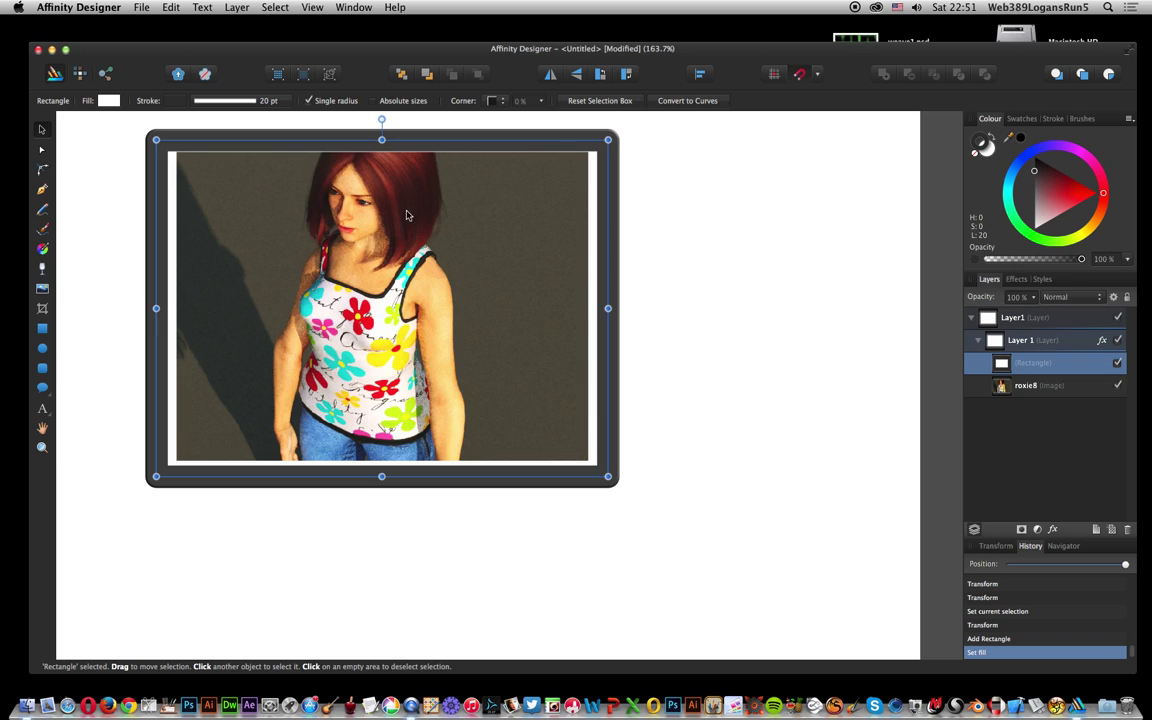
drag(406, 222, 409, 218)
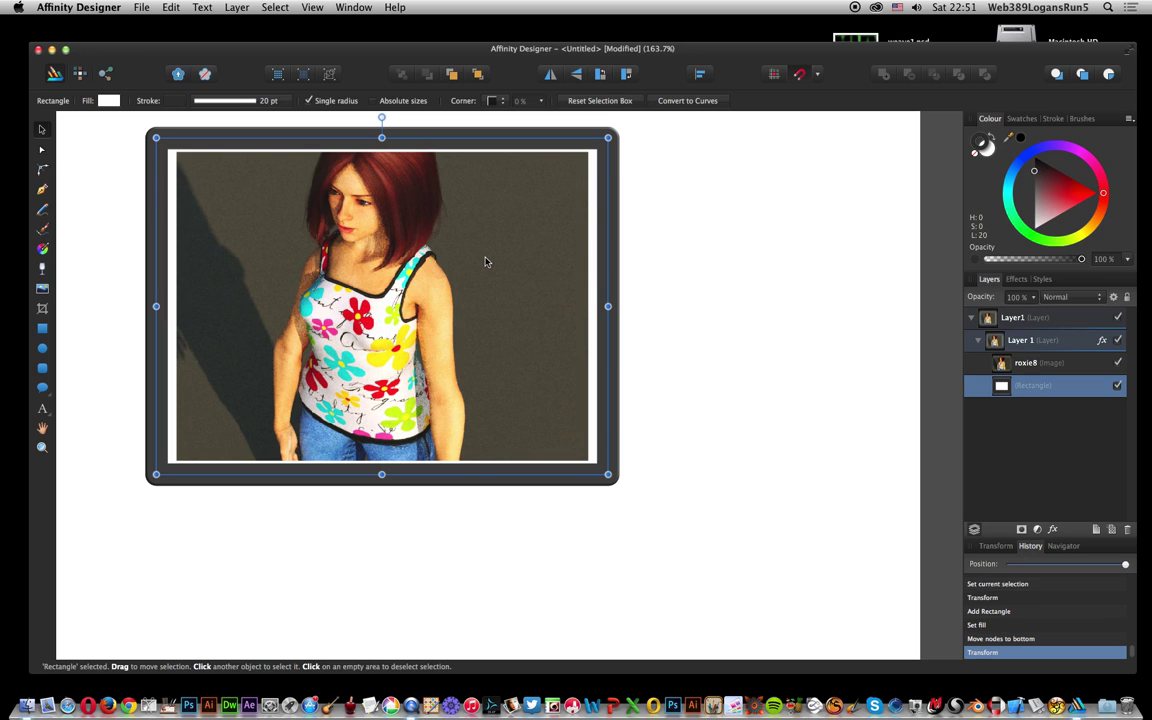
key(super+d)
Add a Threshold adjustment to the roxie8 photo with its level set to 25%
click(300, 218)
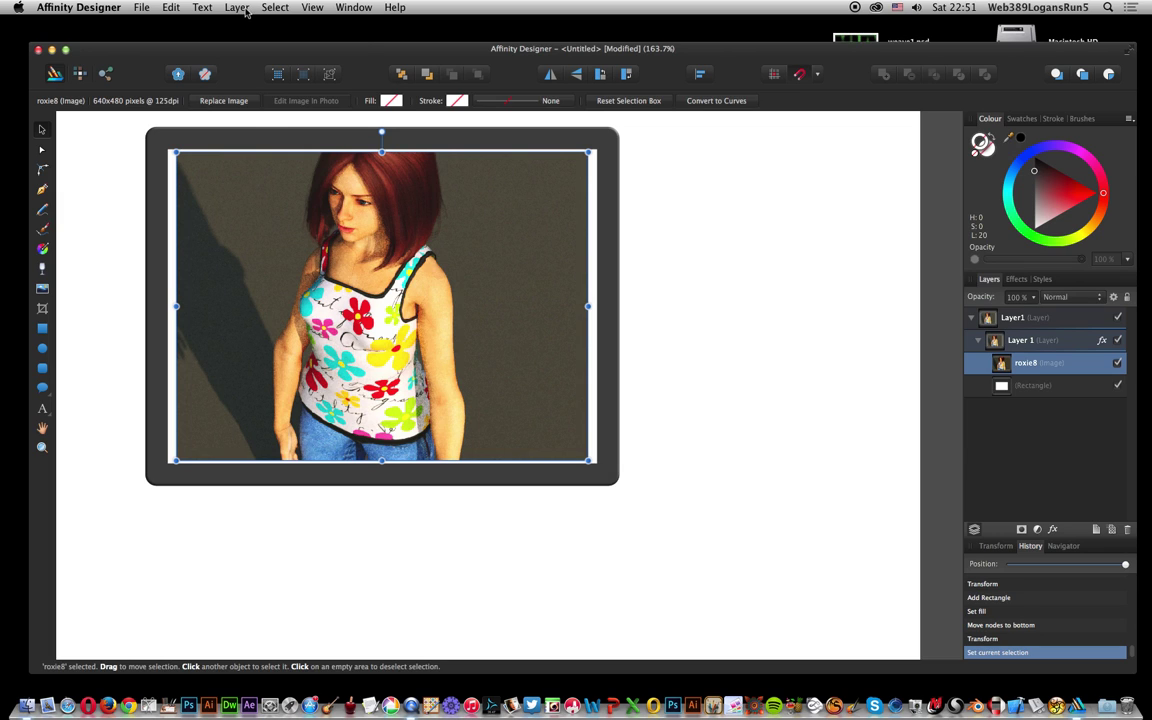
click(239, 8)
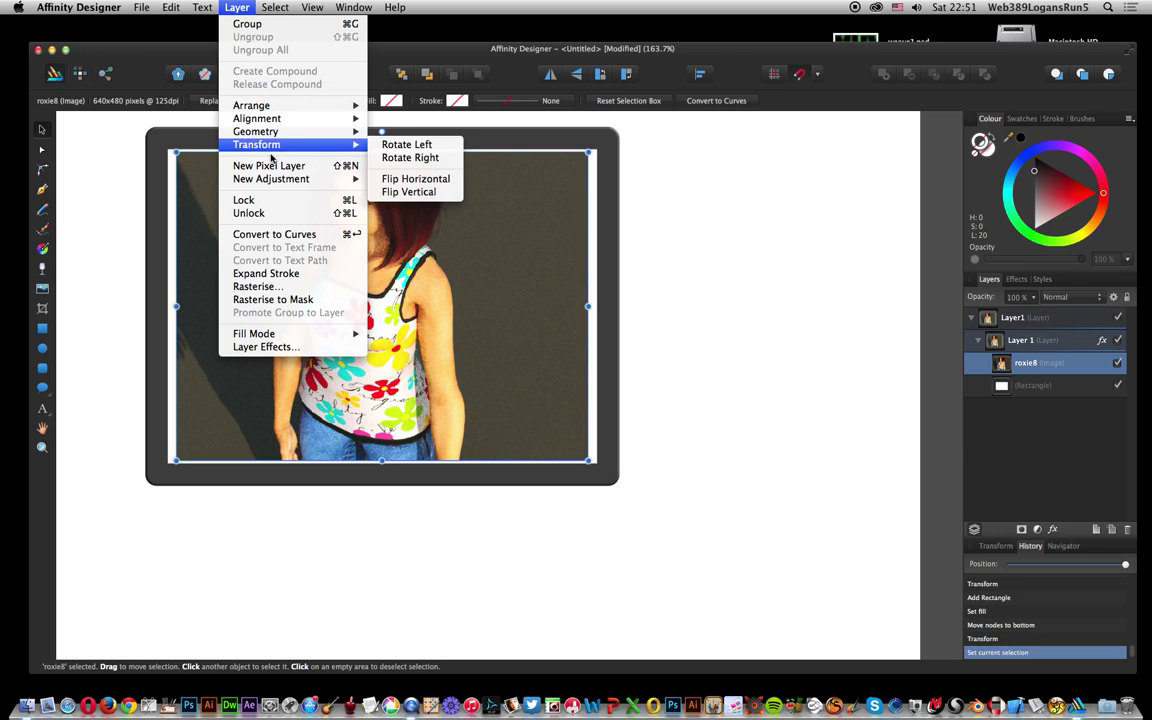
mouse_move(278, 184)
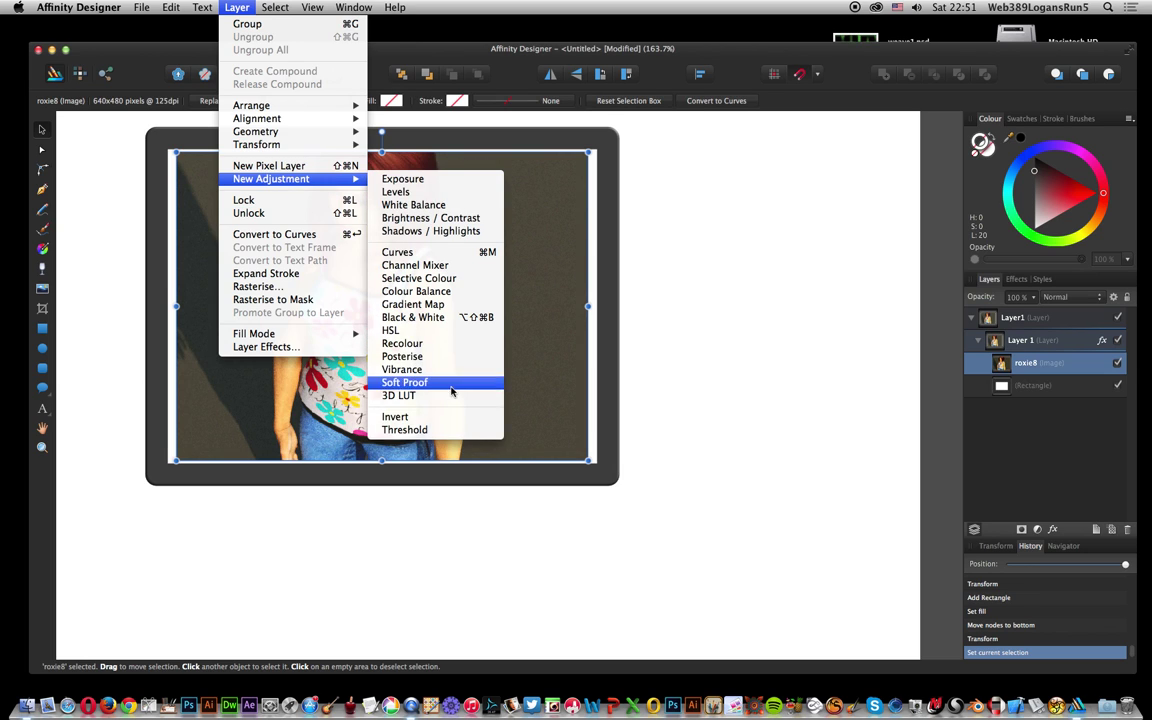
click(405, 430)
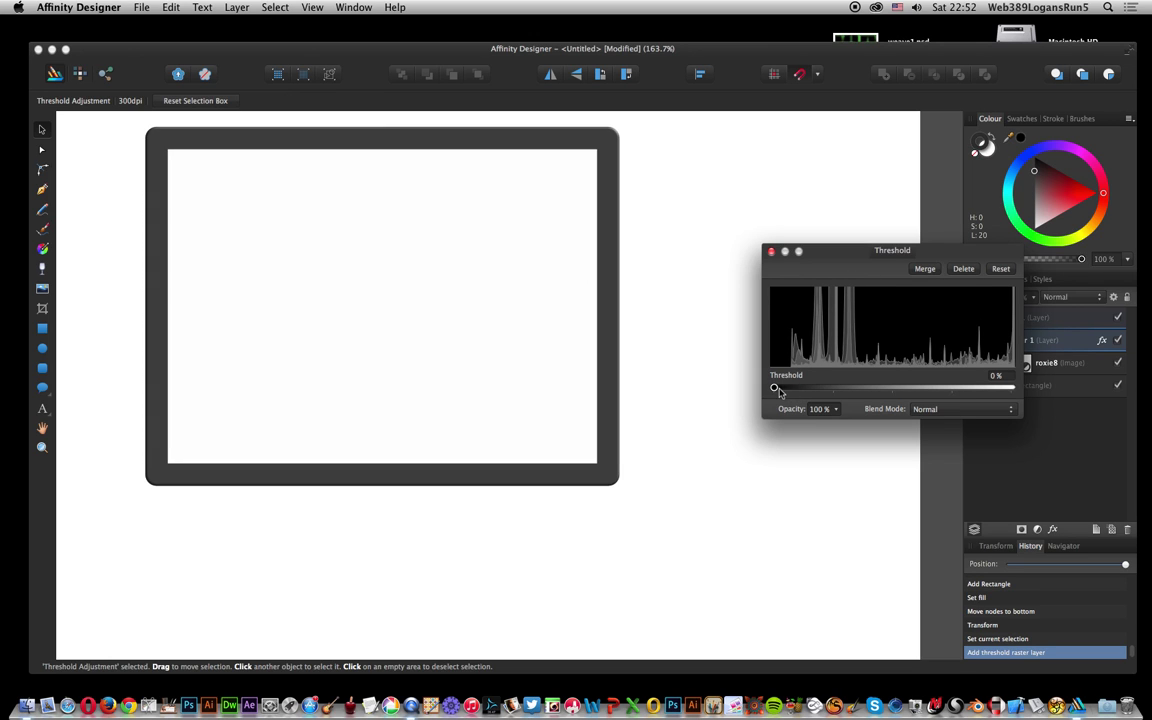
drag(775, 389, 834, 389)
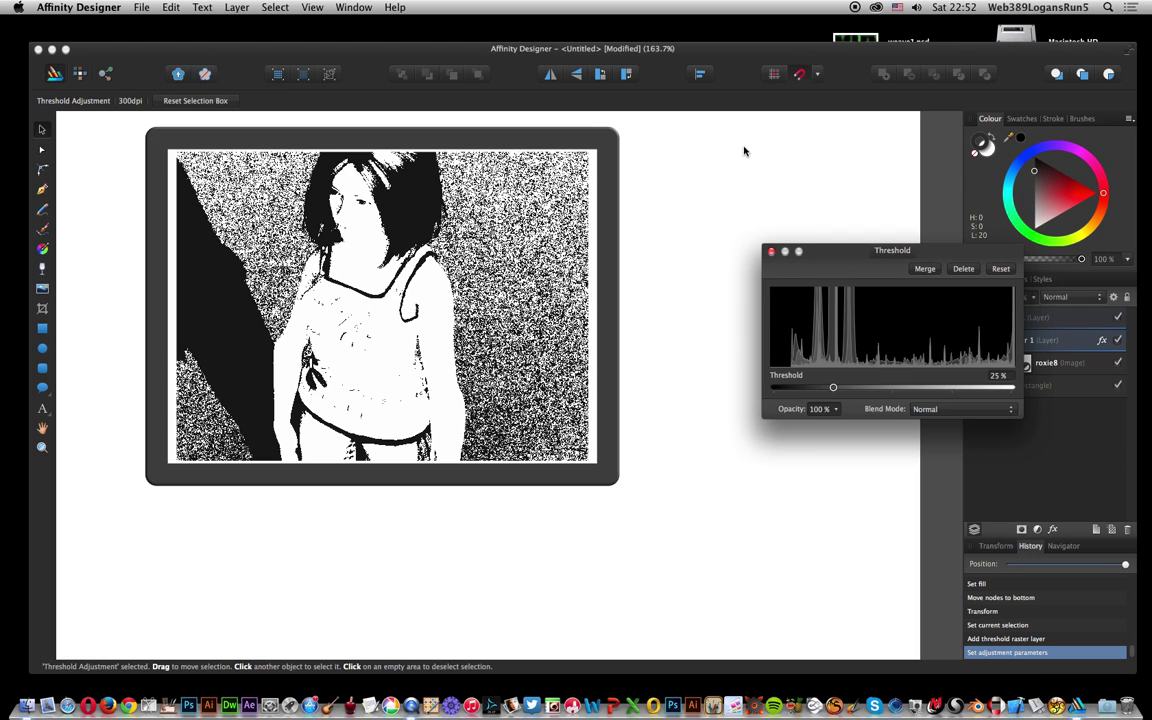
click(929, 409)
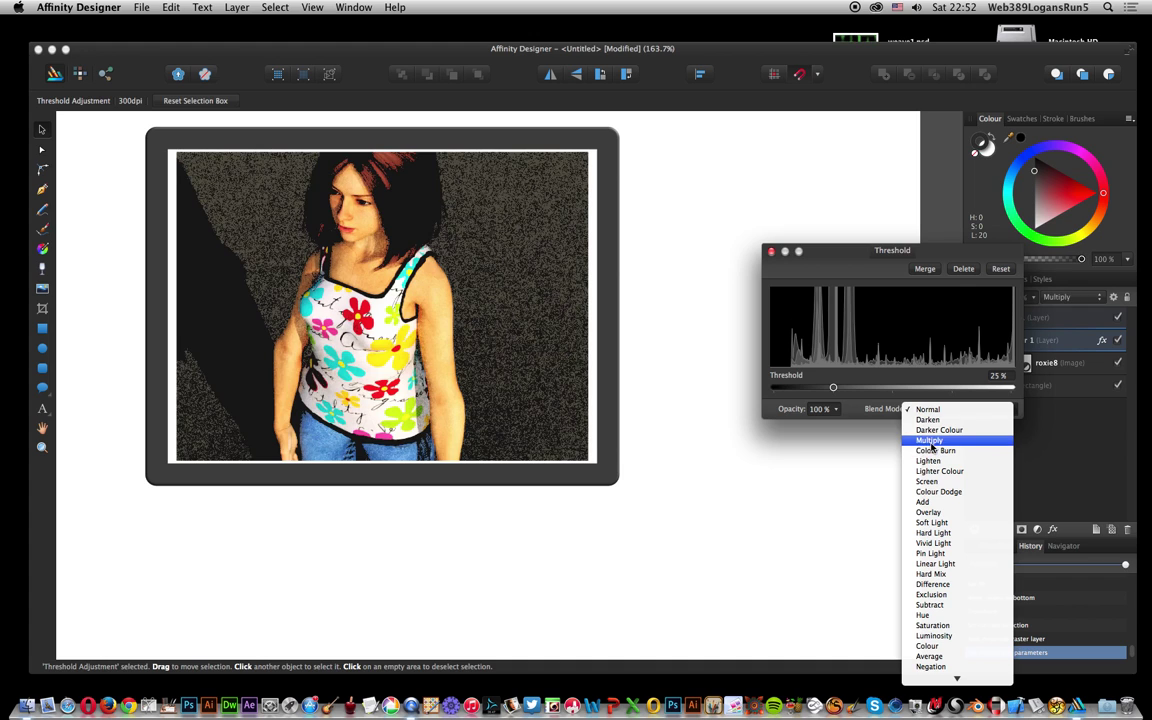
Choose Average as the Threshold adjustment's blend mode
click(919, 657)
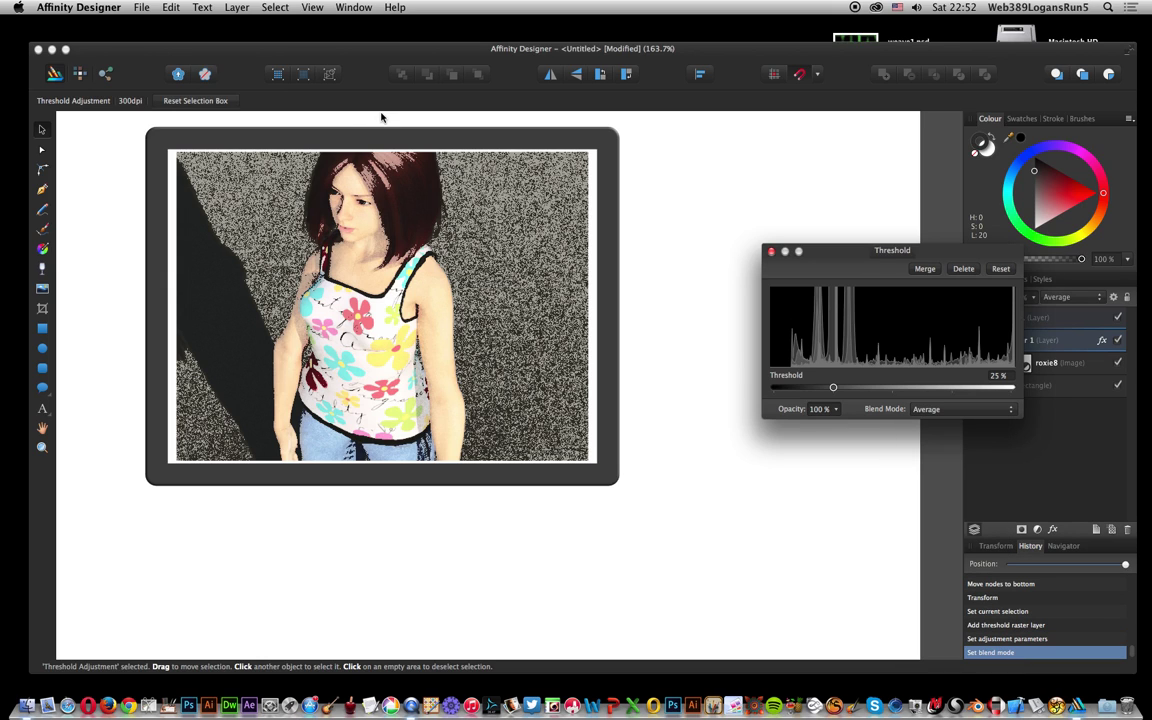
Draw a rounded-rectangle callout at the frame's top-left and set its stroke width to 5 pt
click(42, 389)
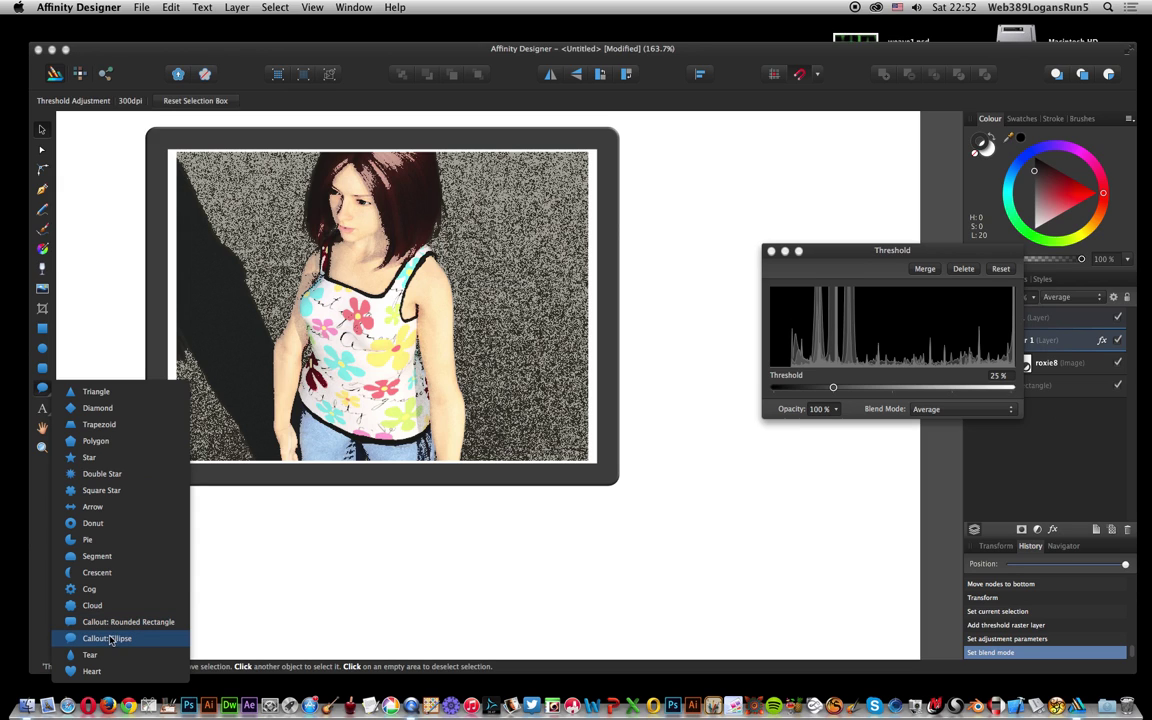
click(120, 622)
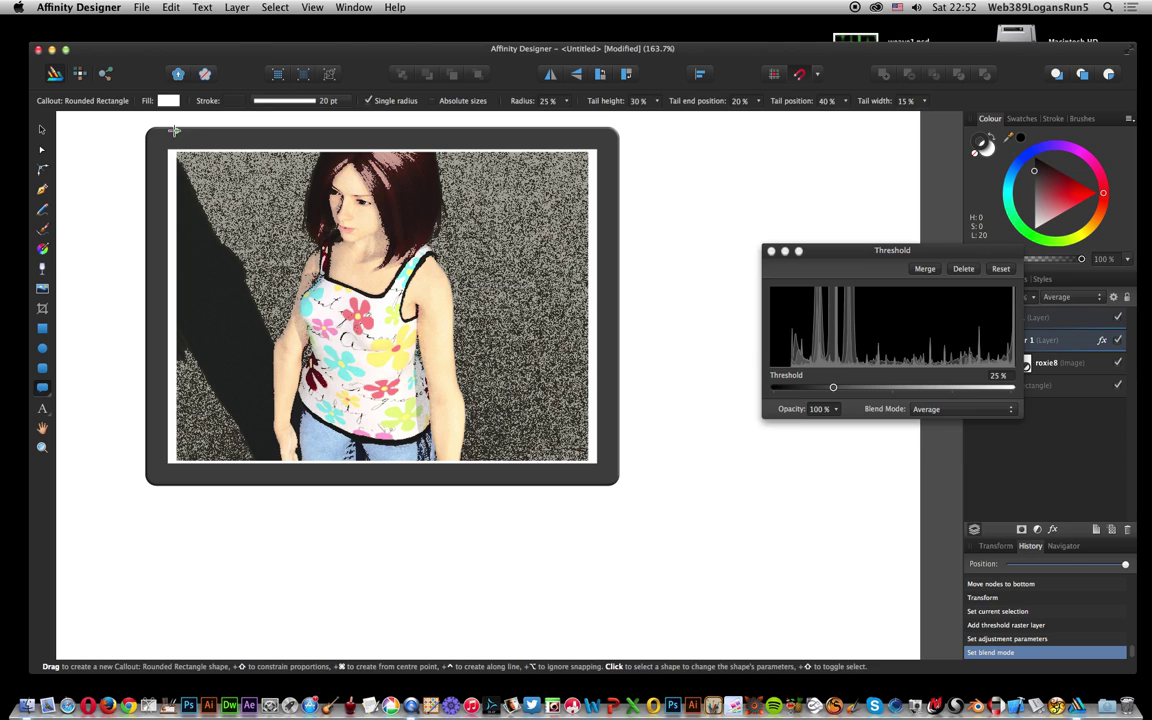
drag(175, 122, 297, 250)
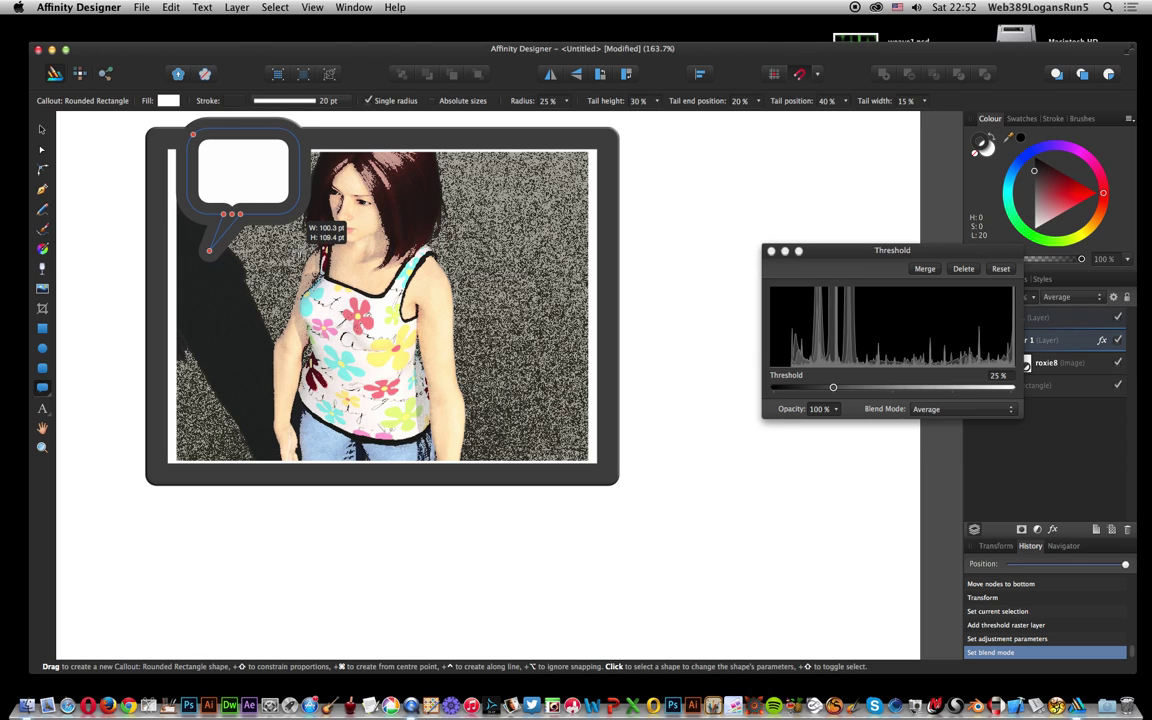
click(338, 104)
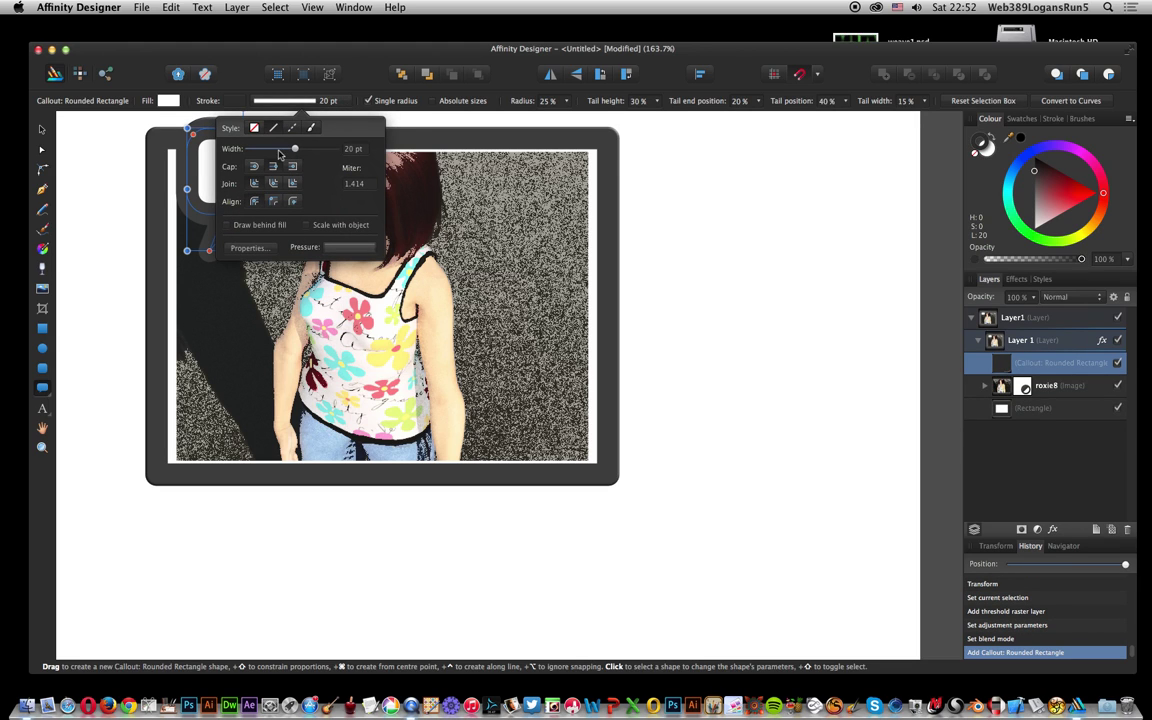
click(259, 149)
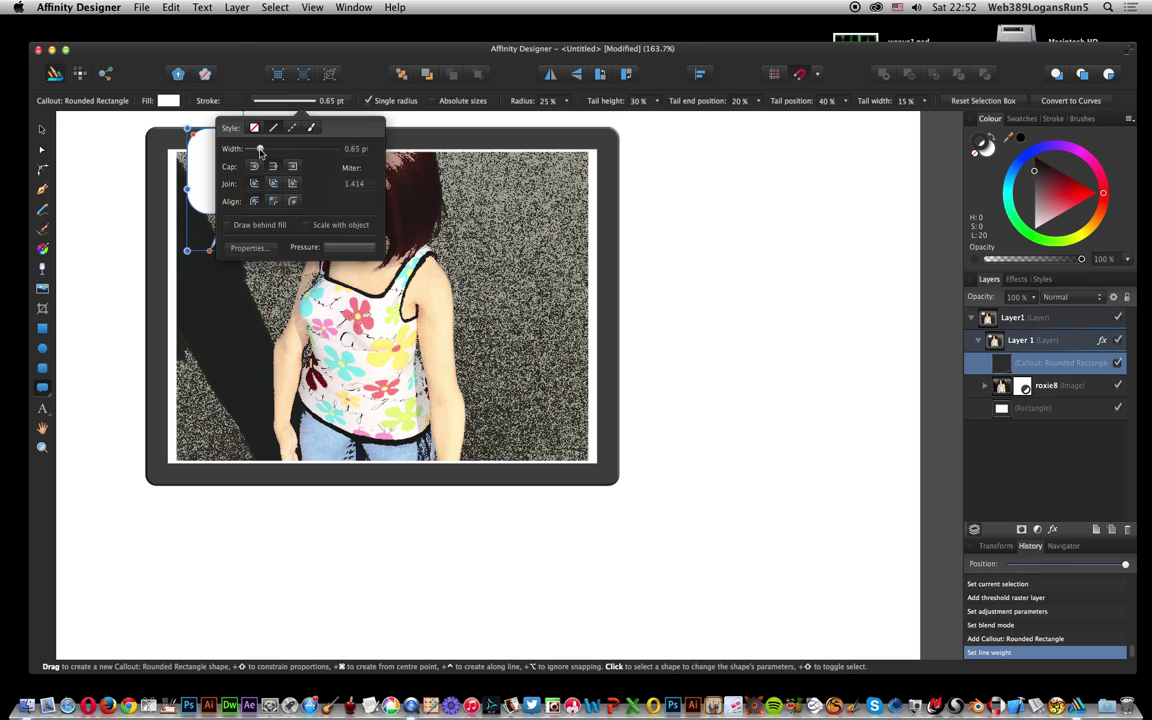
drag(261, 150, 276, 150)
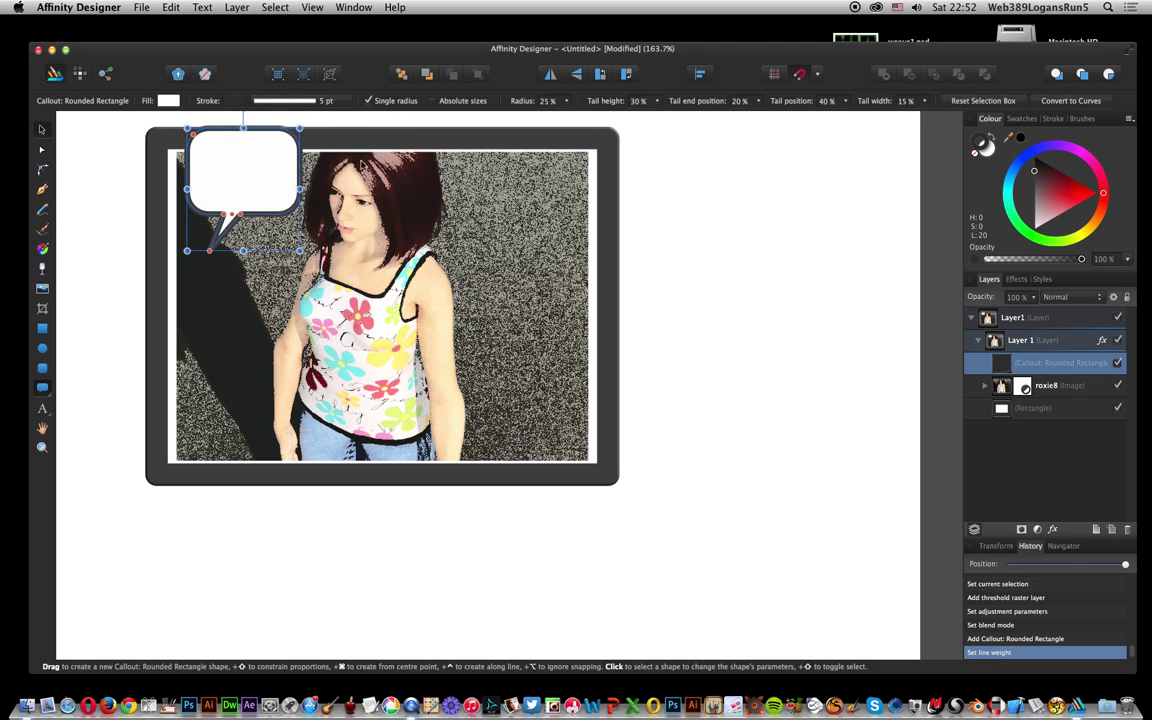
Widen the callout's tail, round its corners to 50%, and place it above the woman's head
key(v)
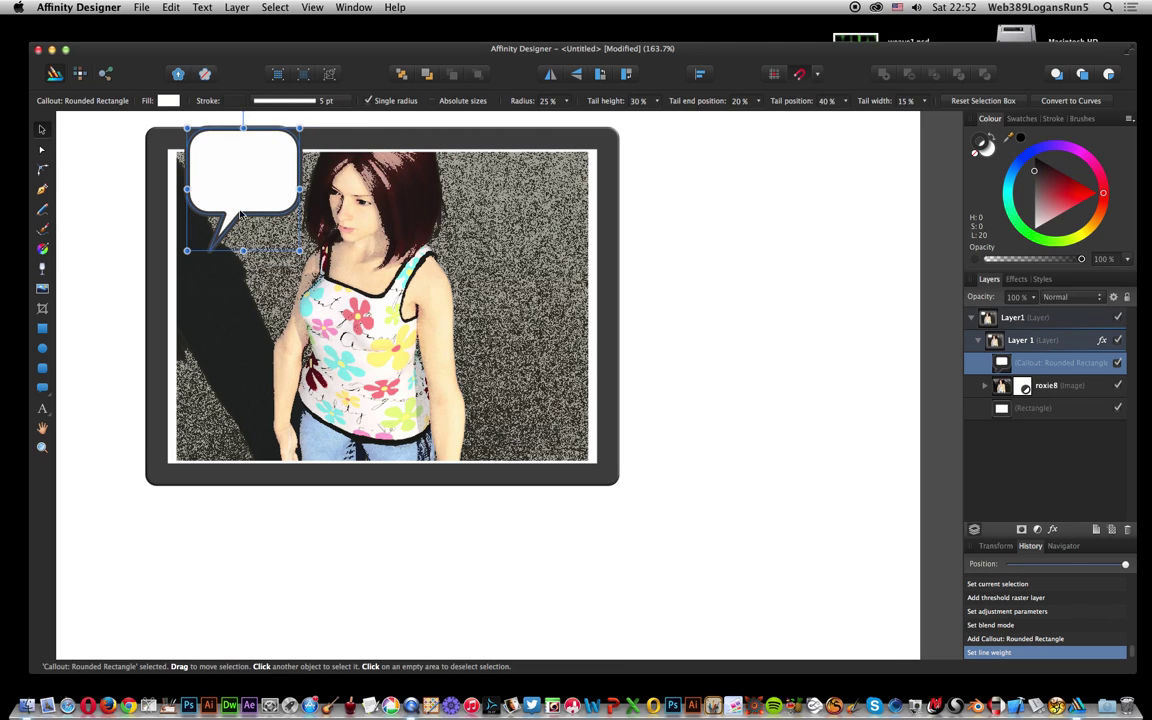
click(42, 389)
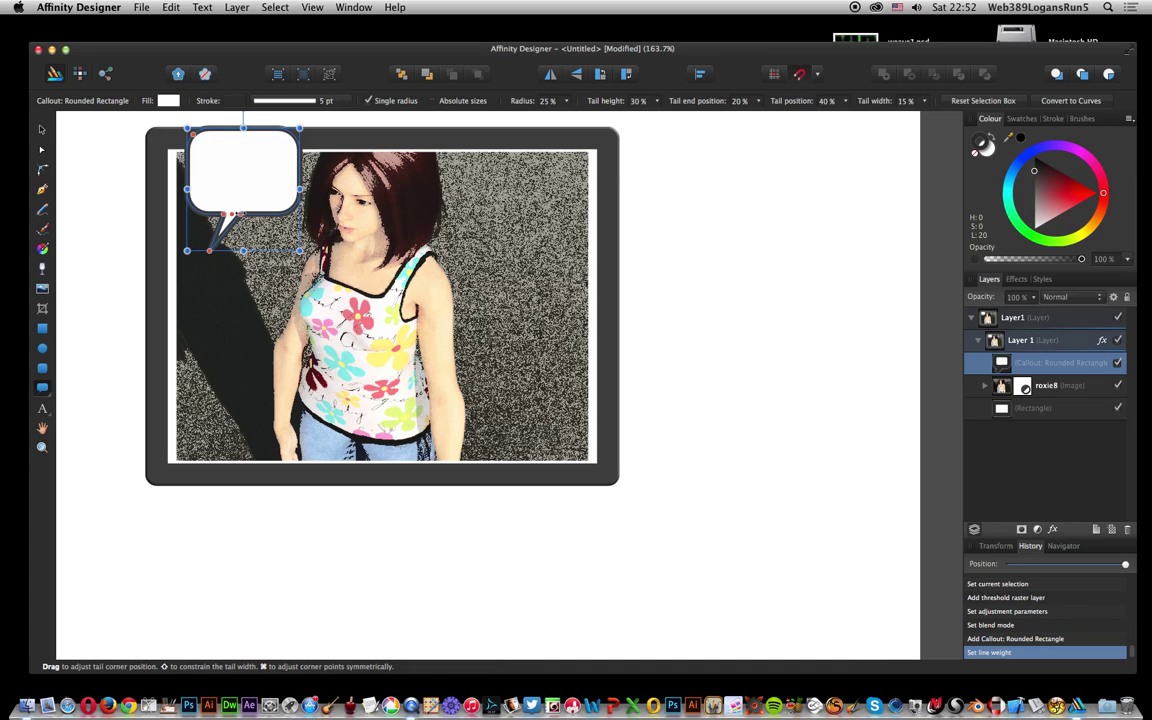
mouse_move(241, 214)
mouse_down()
mouse_move(256, 214)
mouse_move(234, 202)
mouse_up()
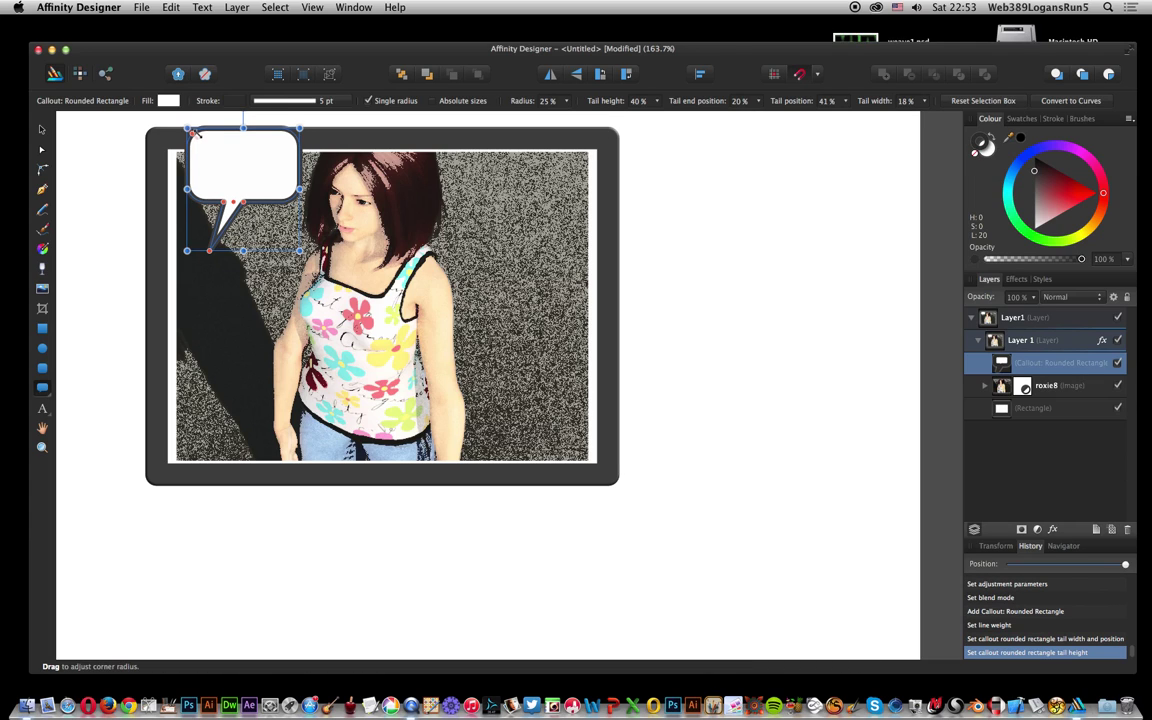
drag(195, 133, 404, 127)
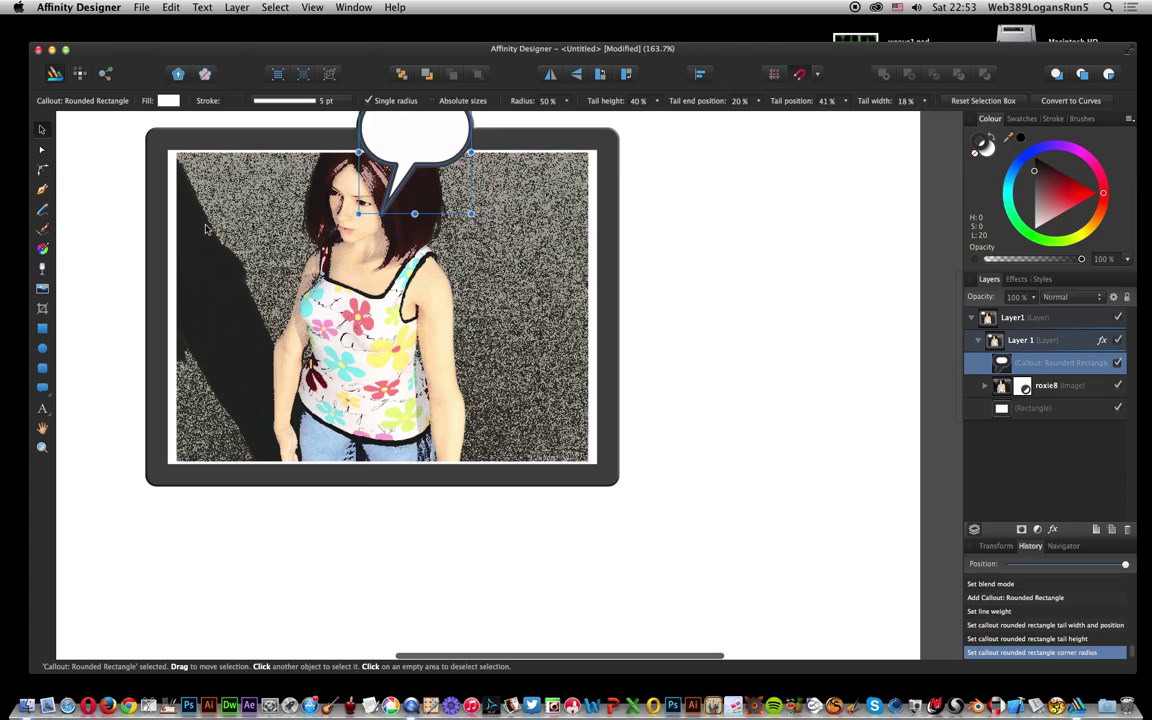
click(44, 390)
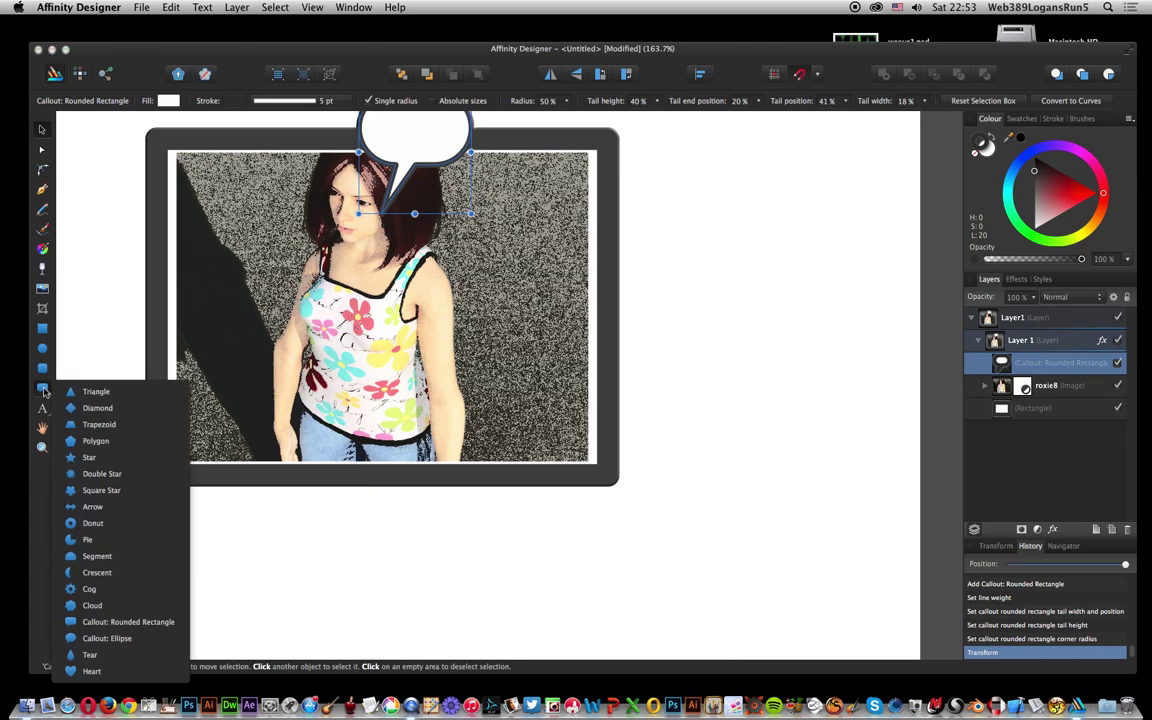
Draw an ellipse callout left of the woman's face with its tail at 36% height and 31°
click(114, 640)
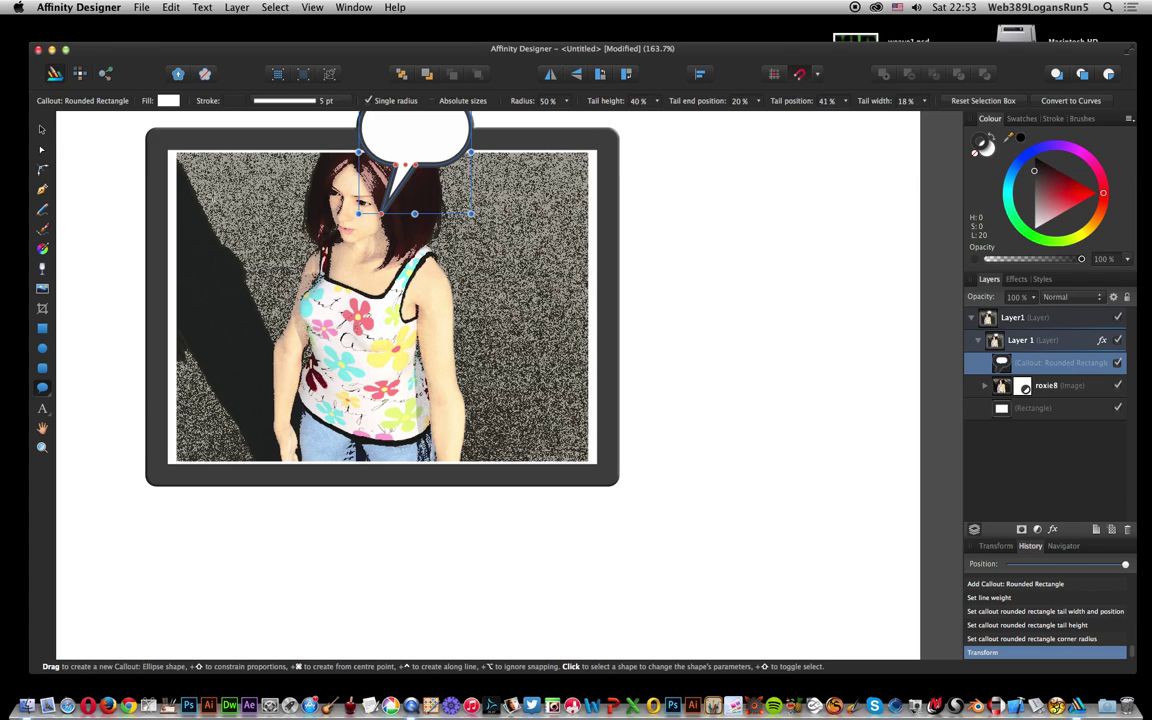
drag(200, 180, 250, 328)
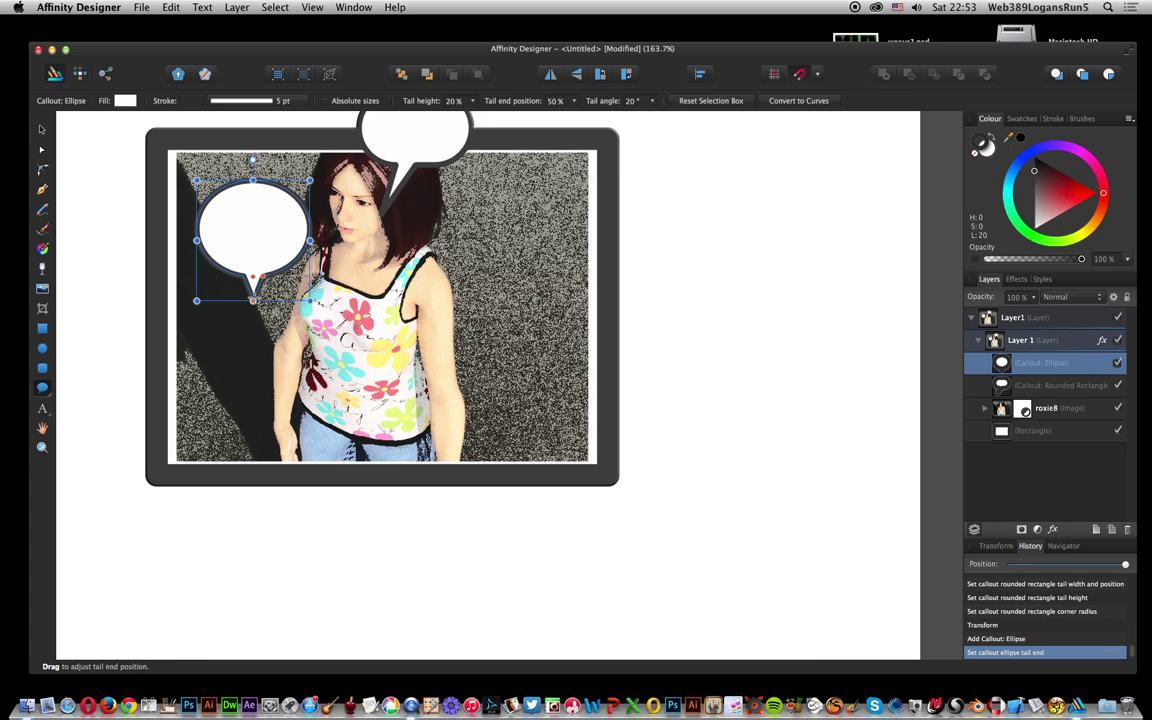
drag(253, 277, 258, 246)
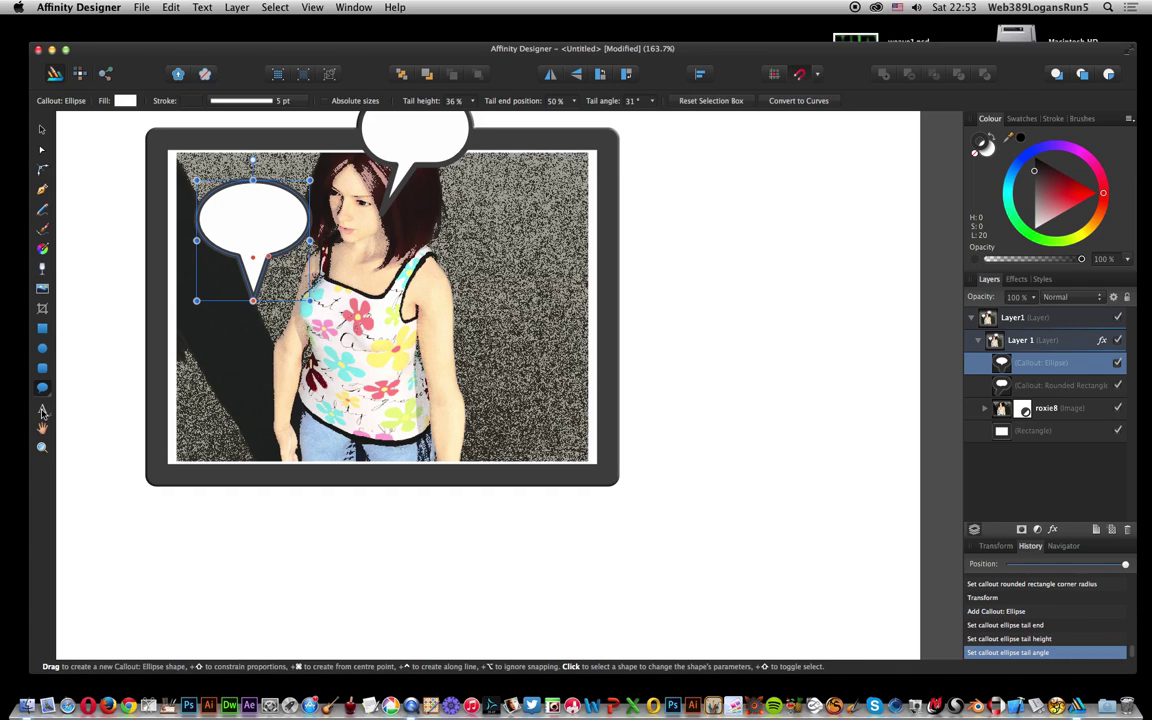
click(42, 409)
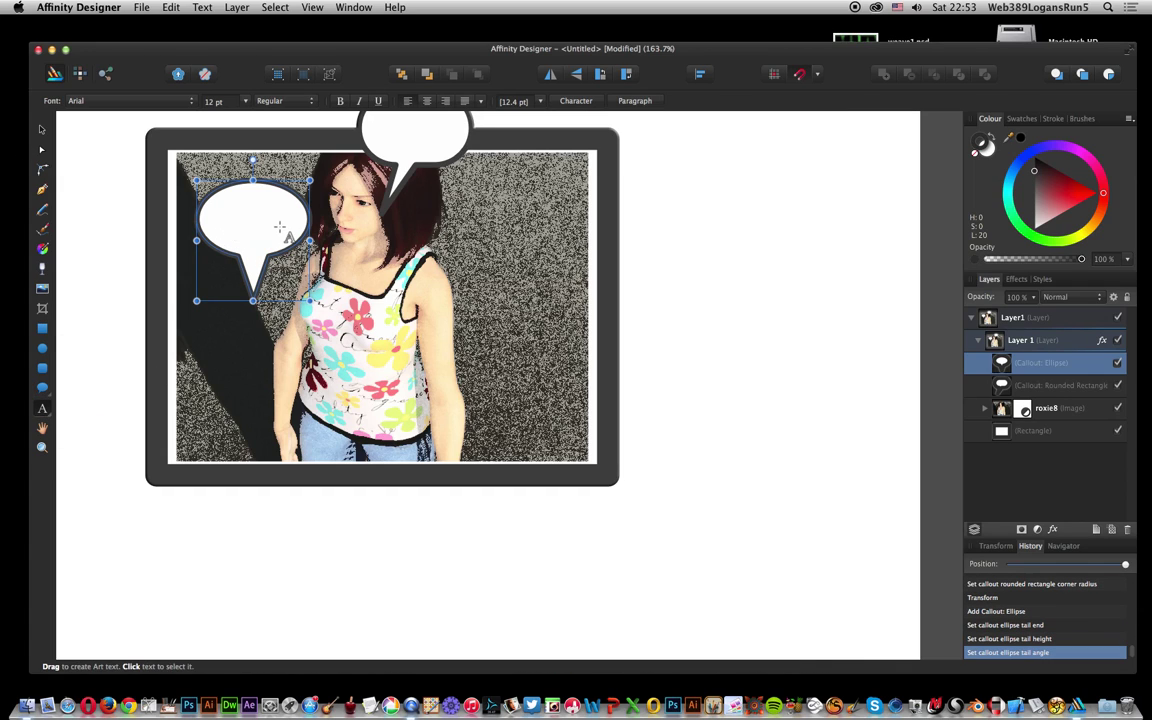
Type 'comics' as 12 pt Arial artistic text inside the ellipse callout
click(226, 218)
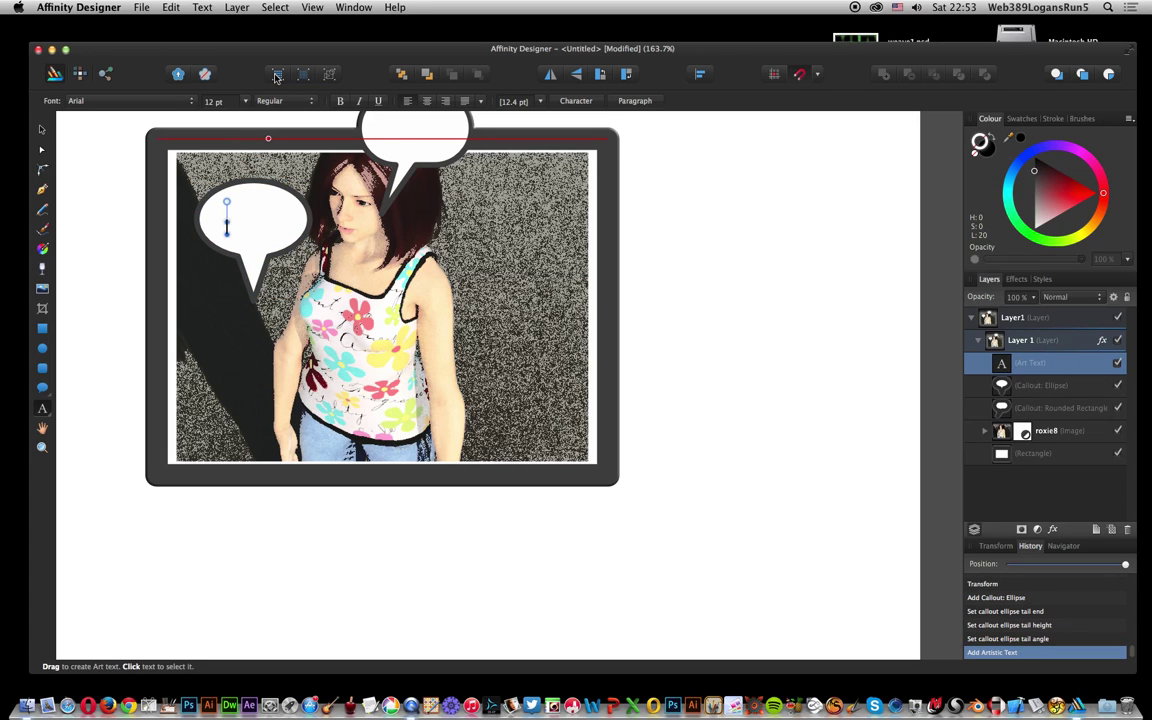
text(comics)
key(Escape)
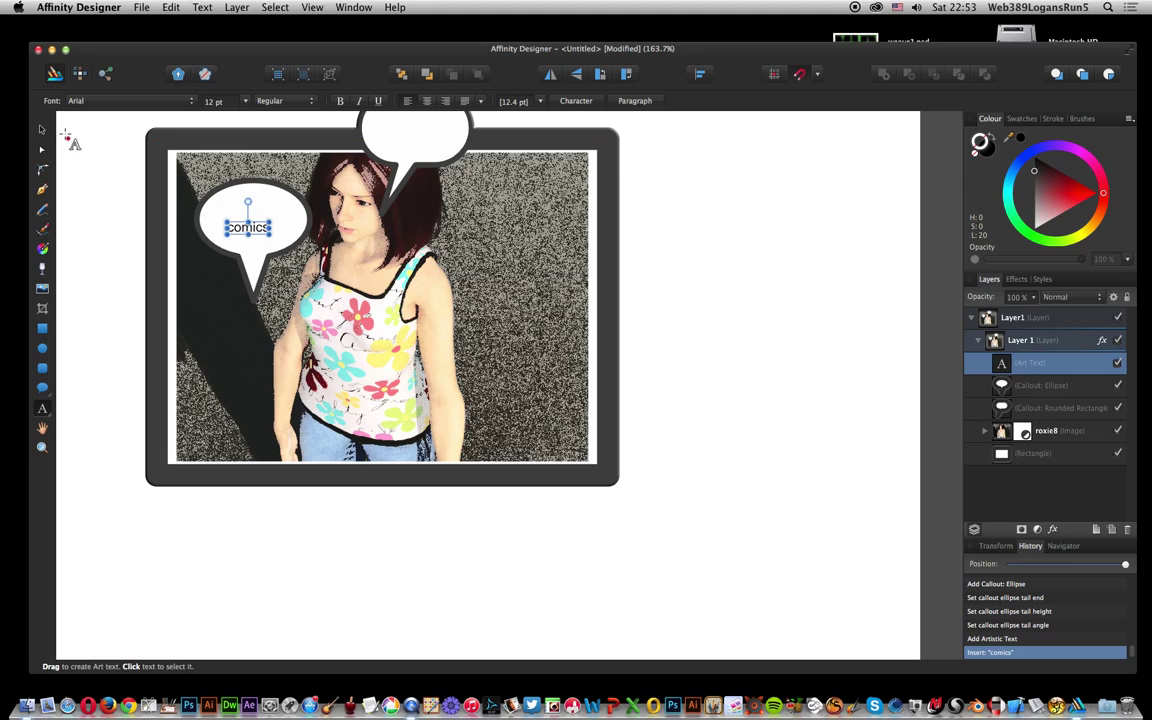
click(43, 131)
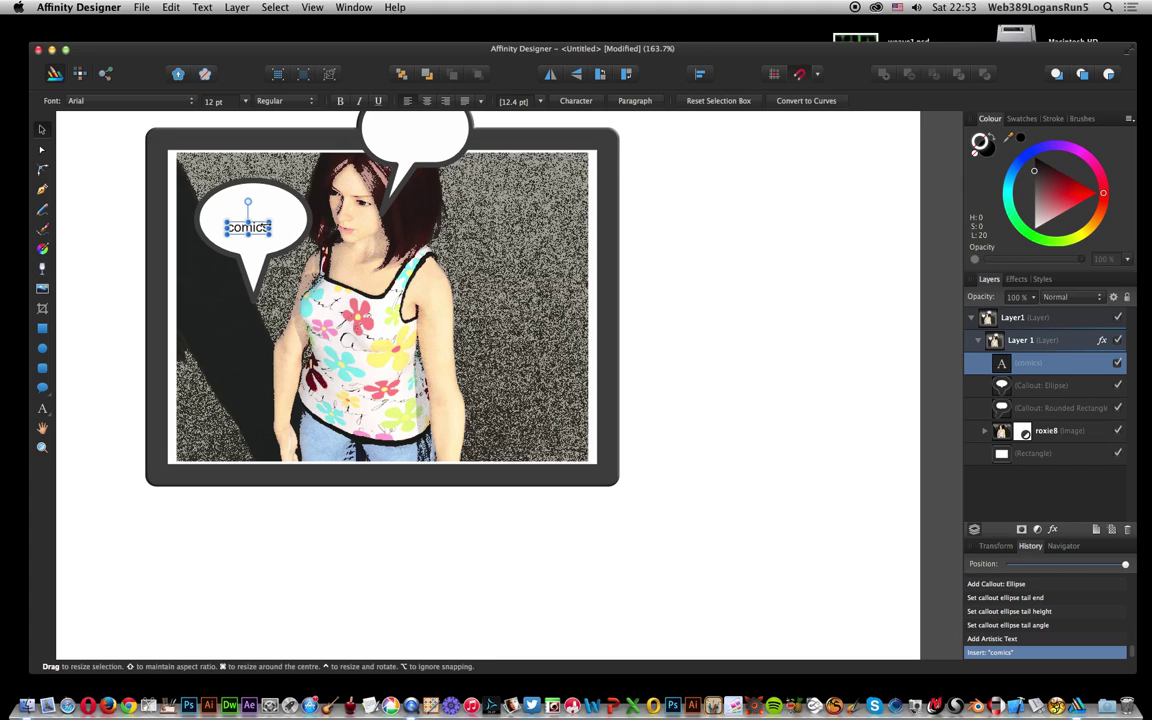